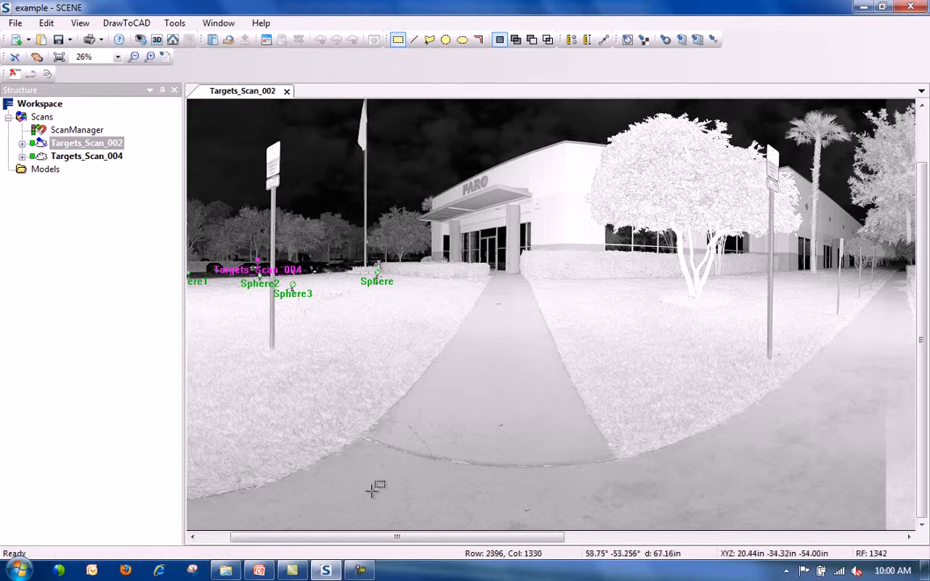
Drag rectangle selections in the planar view, ending with one over the walkway's left edge and lawn.
drag(393, 353, 642, 476)
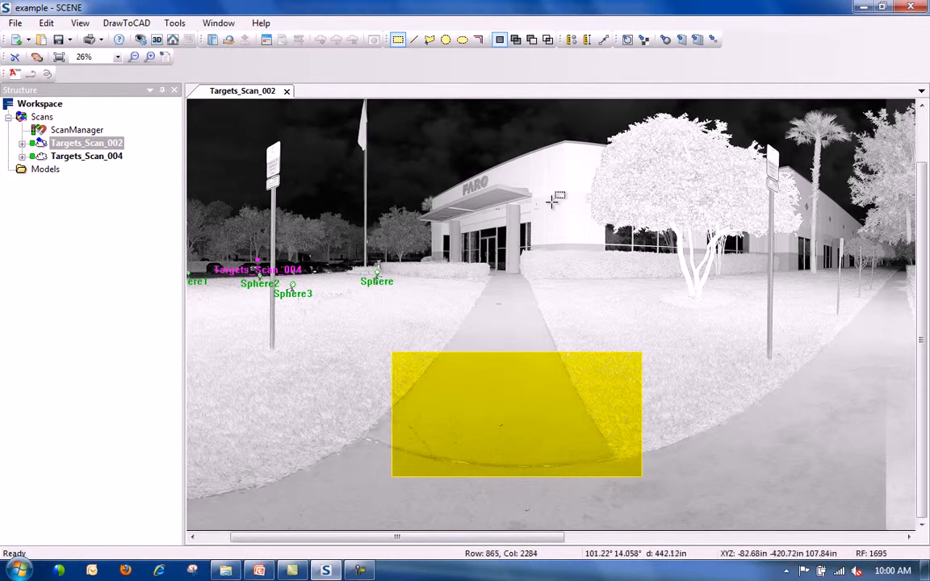
drag(572, 209, 740, 312)
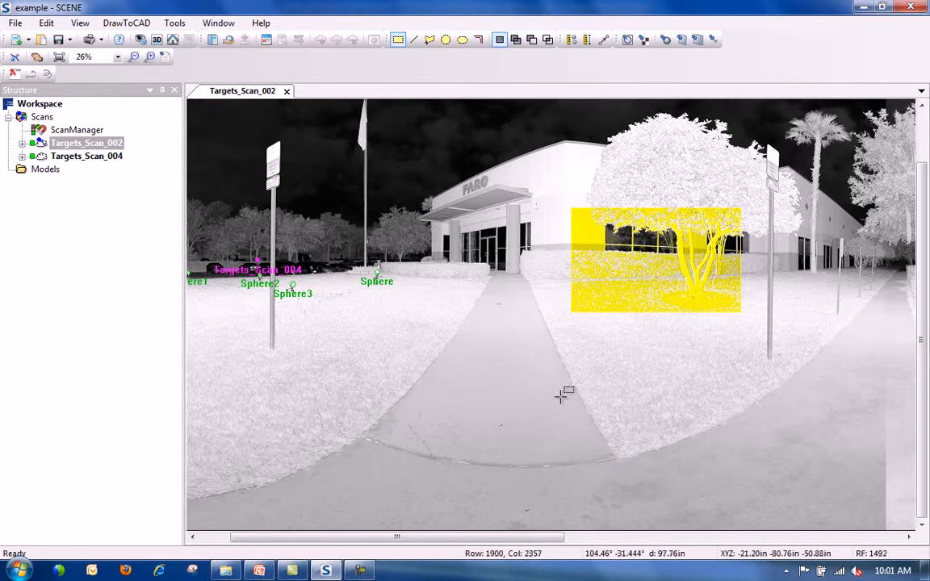
drag(349, 345, 522, 429)
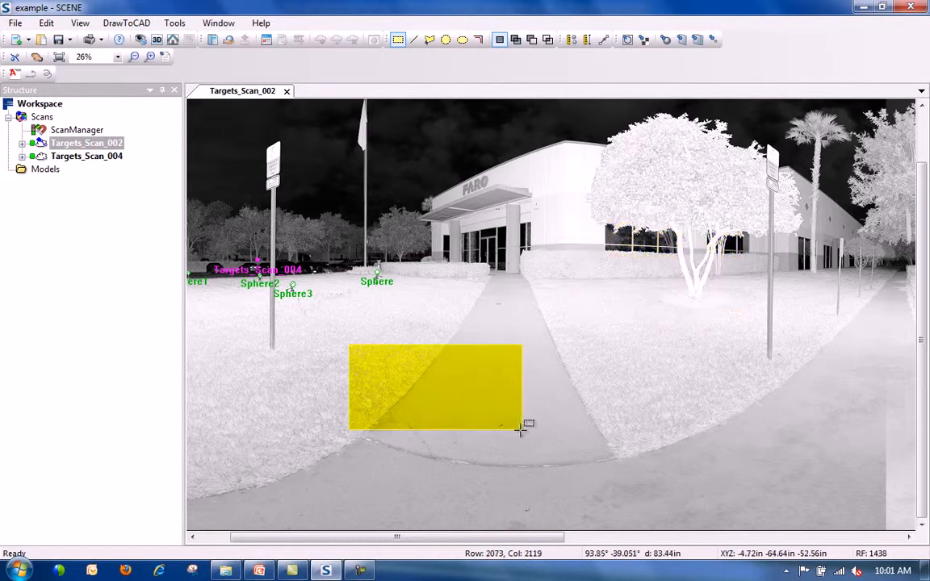
With the Line selector, draw polylines across the right lawn and along the walkway's left edge.
click(414, 40)
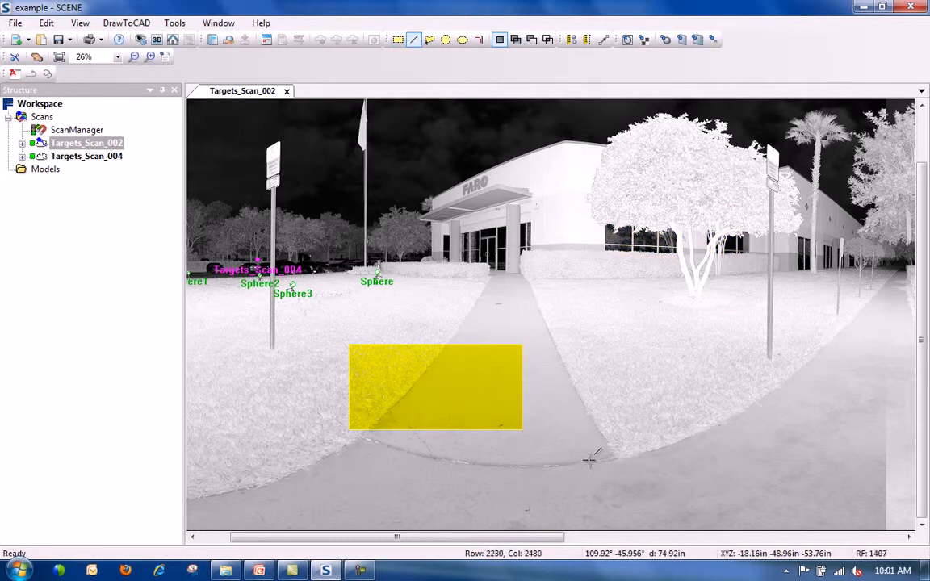
click(659, 330)
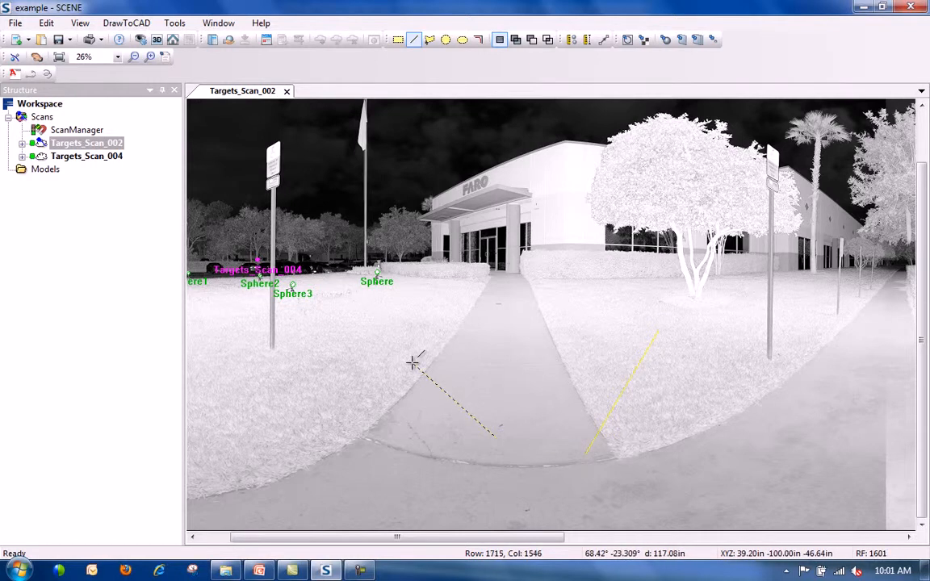
click(502, 280)
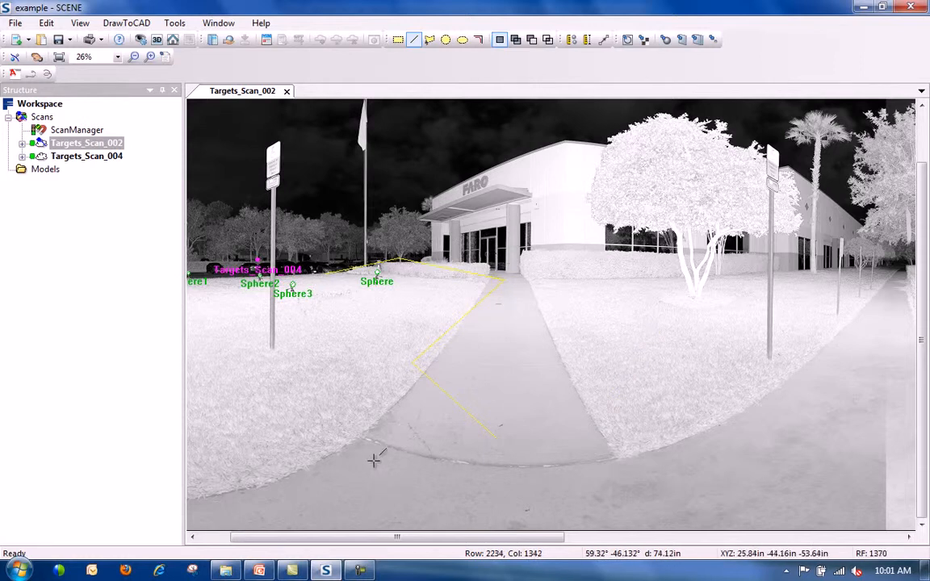
click(619, 325)
click(568, 259)
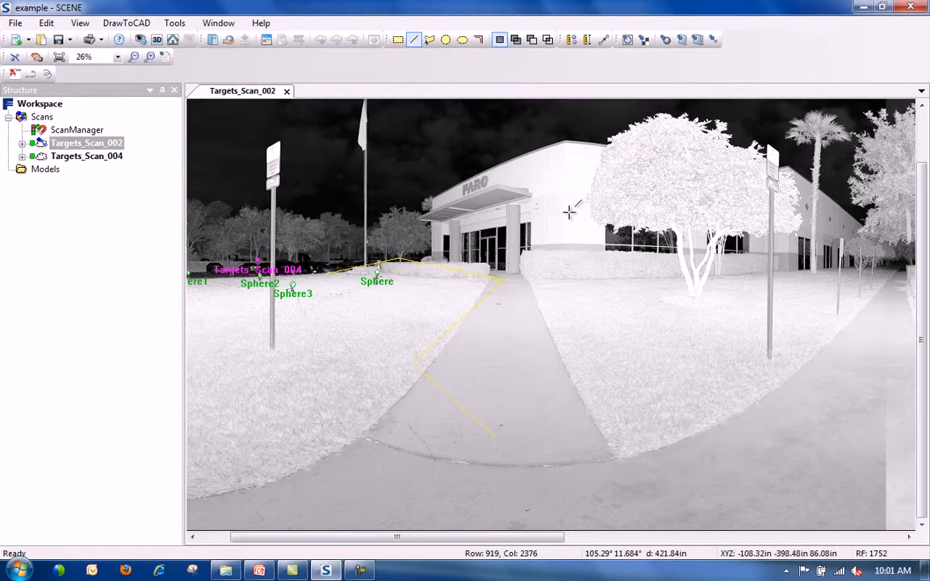
Outline a polygon around the foreground walkway and both adjoining lawn strips and close it.
click(430, 40)
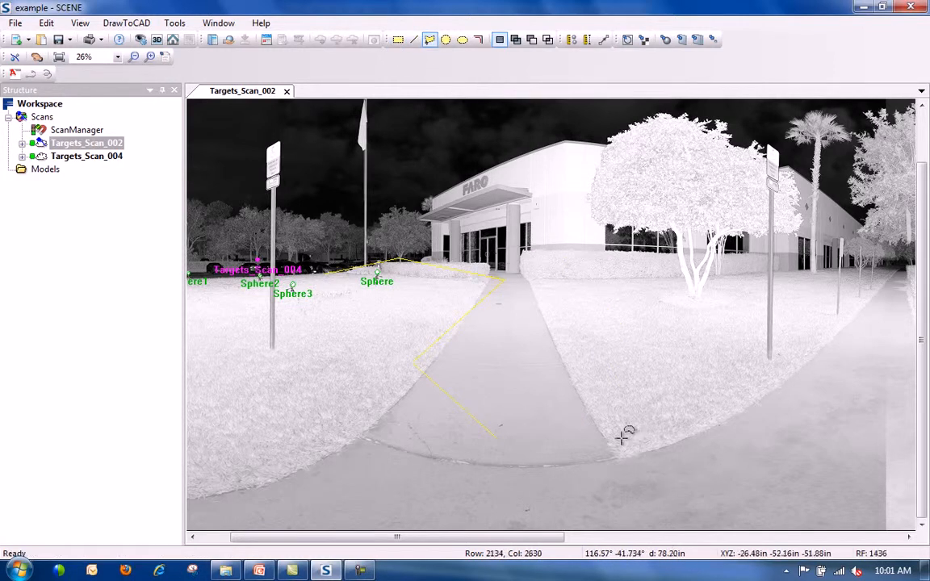
click(610, 486)
click(696, 408)
click(669, 309)
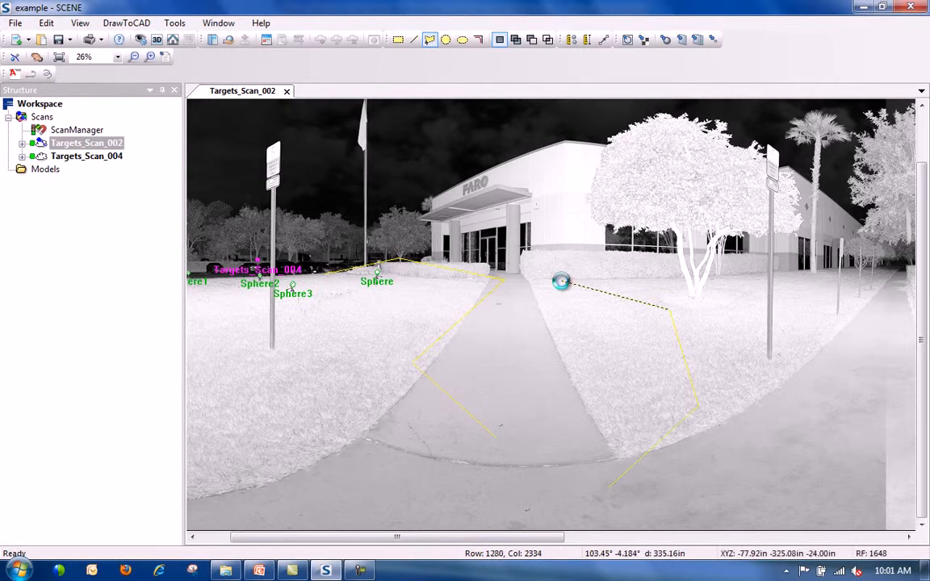
click(497, 283)
click(317, 377)
click(347, 440)
click(436, 483)
click(524, 495)
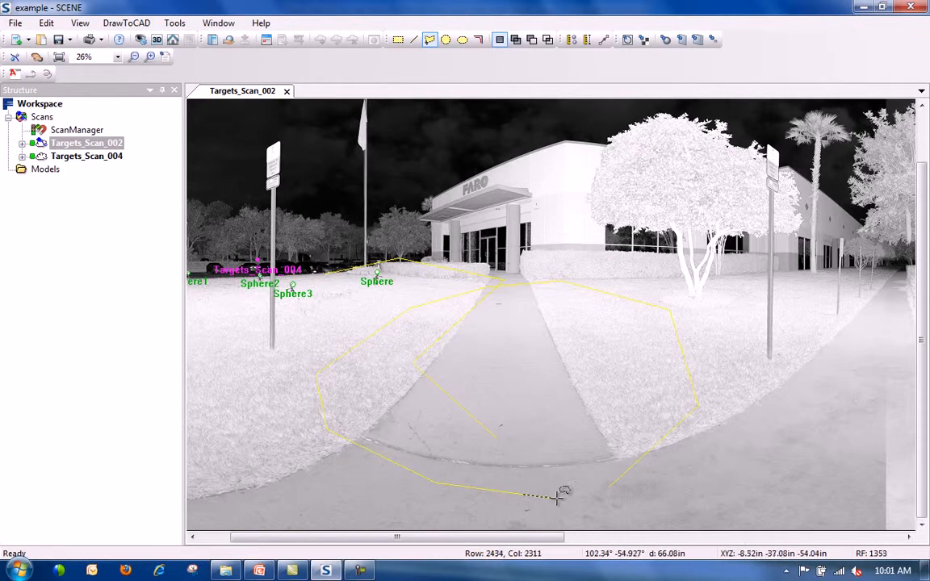
double_click(565, 501)
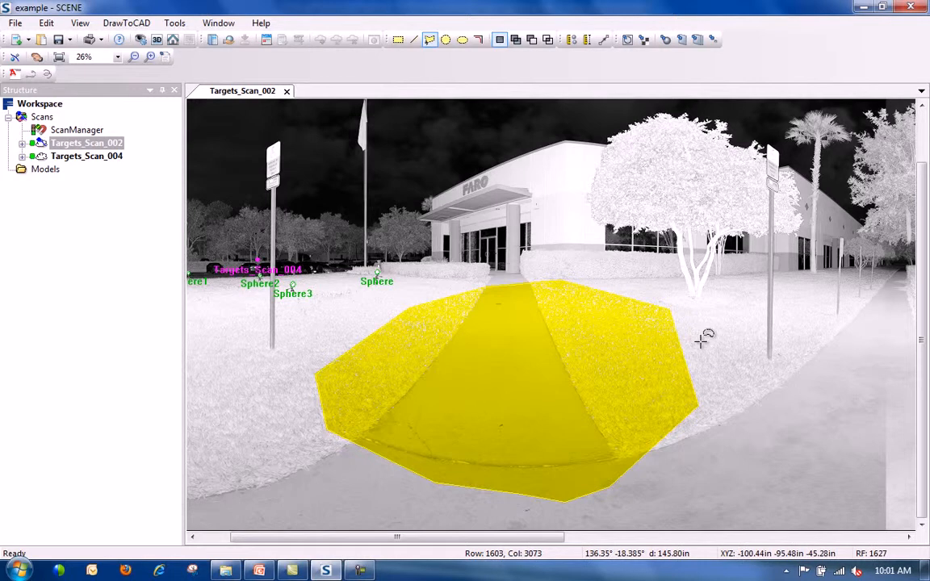
Draw a Sphere Selector circle centred on the right-hand signpost.
click(445, 42)
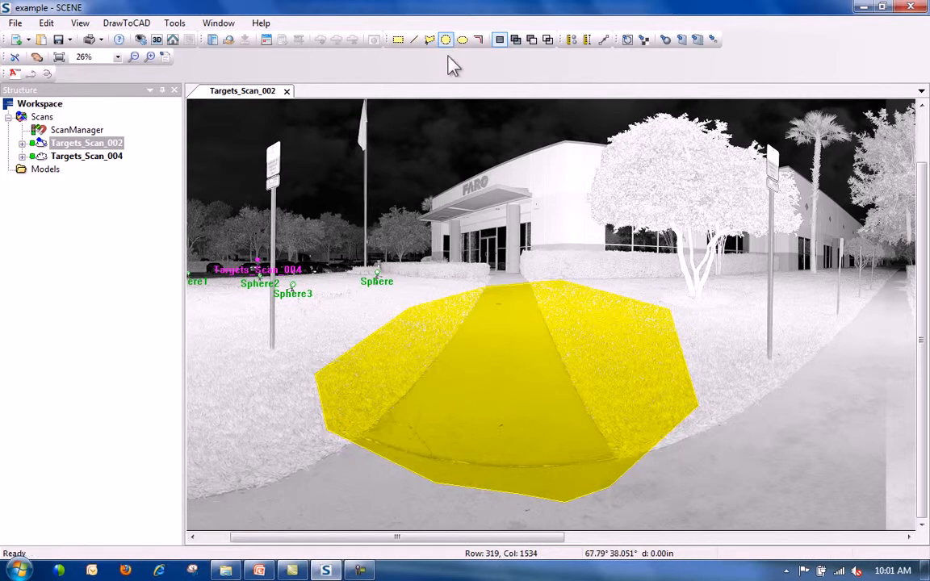
click(774, 353)
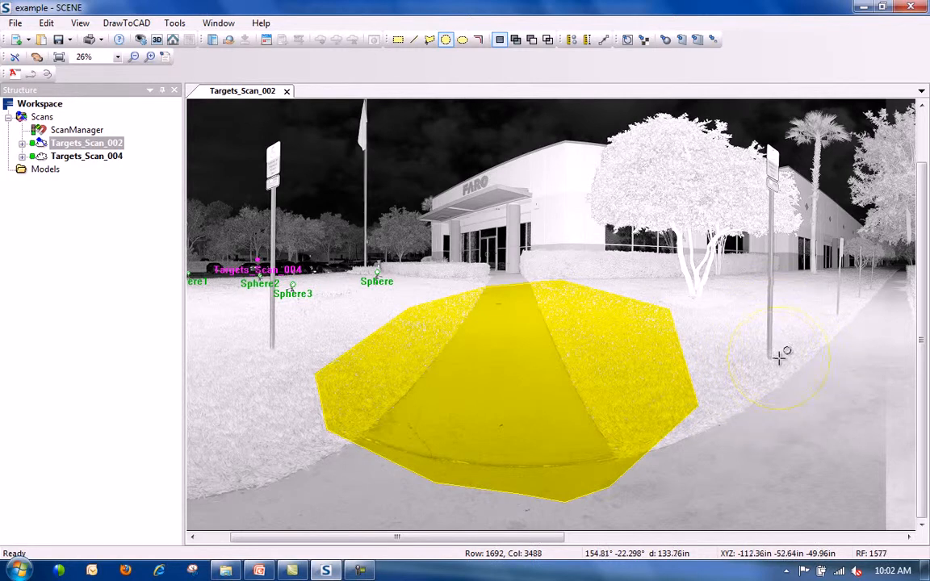
click(778, 315)
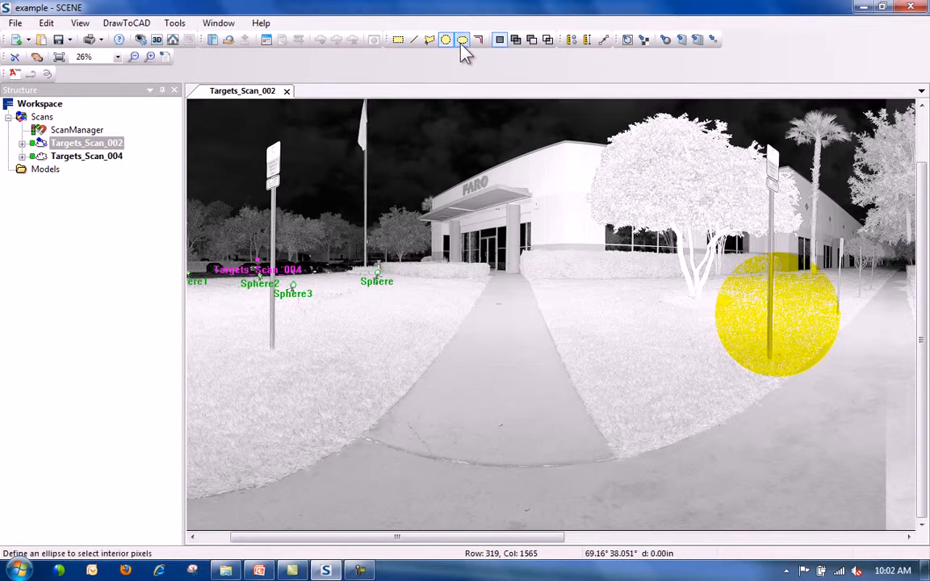
Stretch an Ellipse Selector ellipse across the walkway and narrow it with the Down key.
click(462, 40)
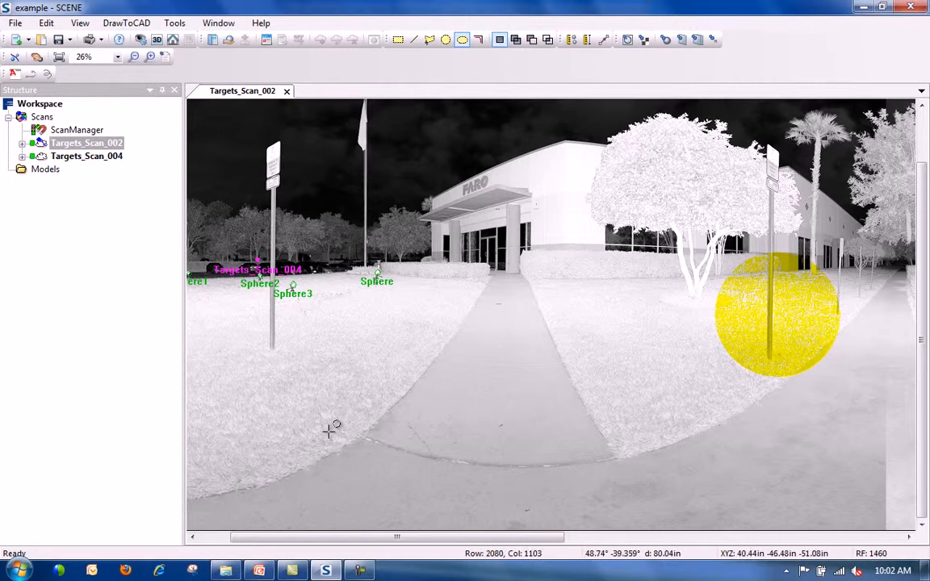
drag(330, 430, 628, 361)
key(Down)
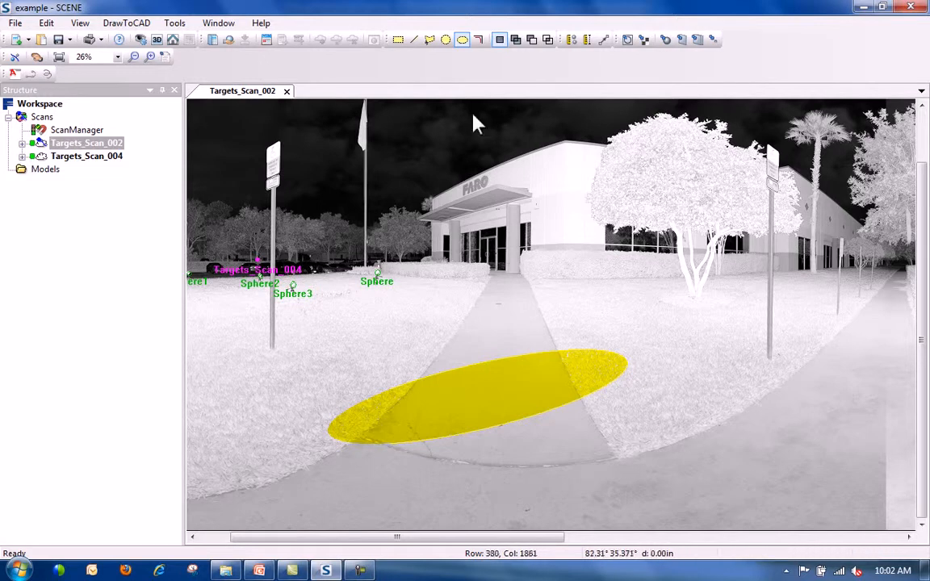
Zoom in on the building entrance and hedge with the Zoom In tool.
click(150, 57)
click(585, 226)
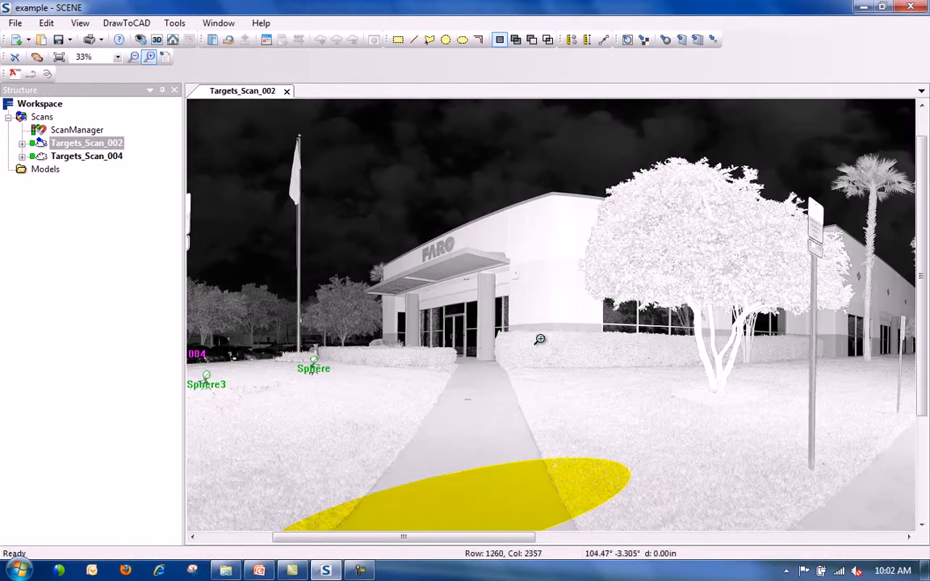
click(565, 315)
click(534, 322)
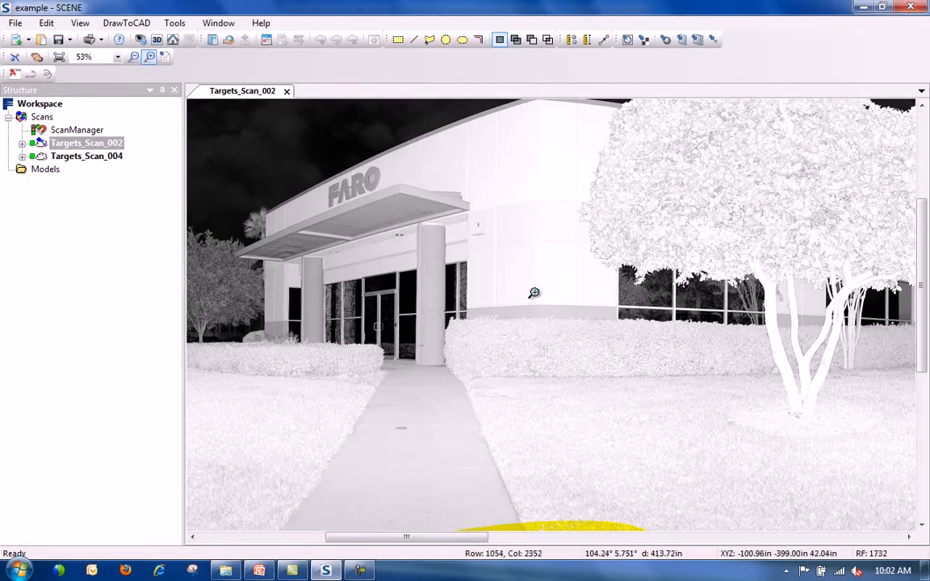
click(555, 315)
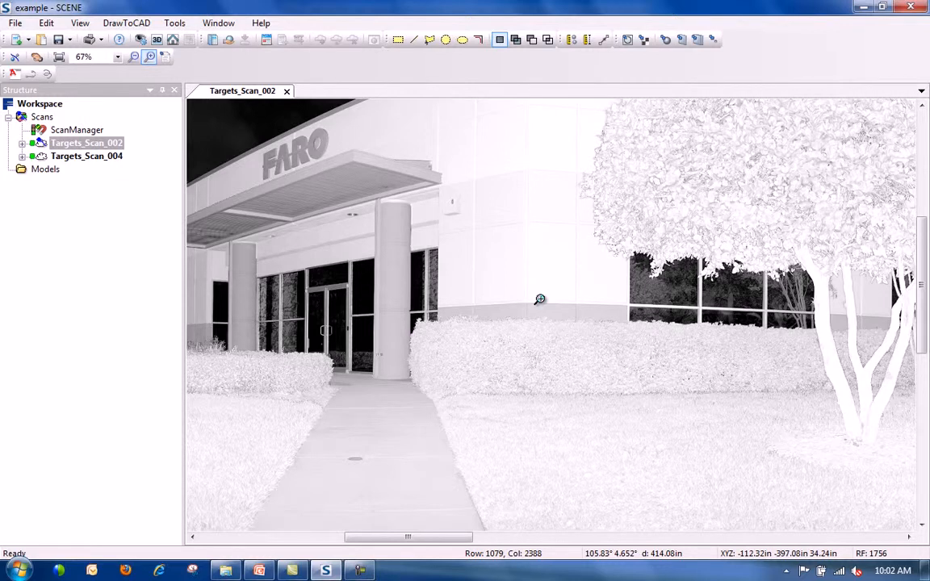
Outline the wall between the entrance and tree with the edge-detector polygon selector, then zoom out.
click(478, 39)
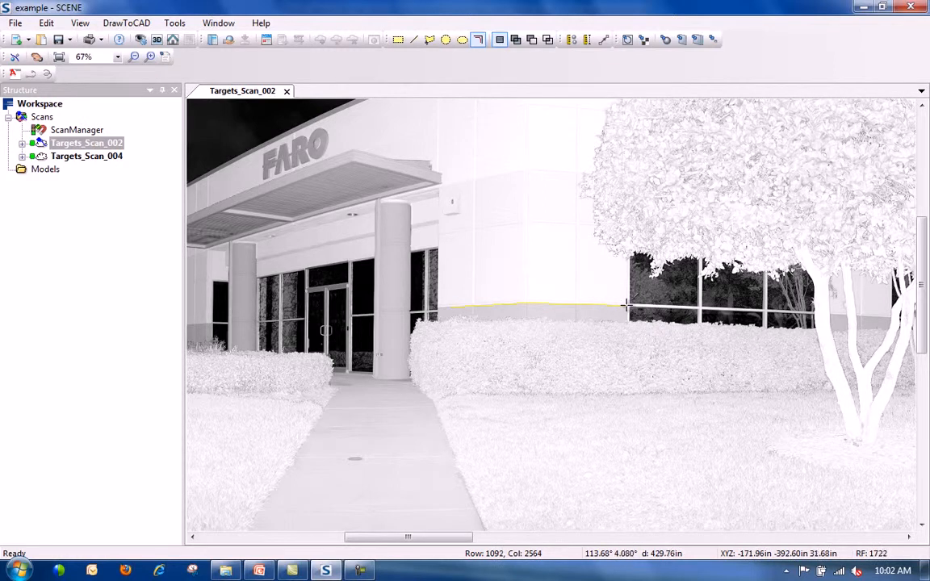
click(589, 254)
click(530, 250)
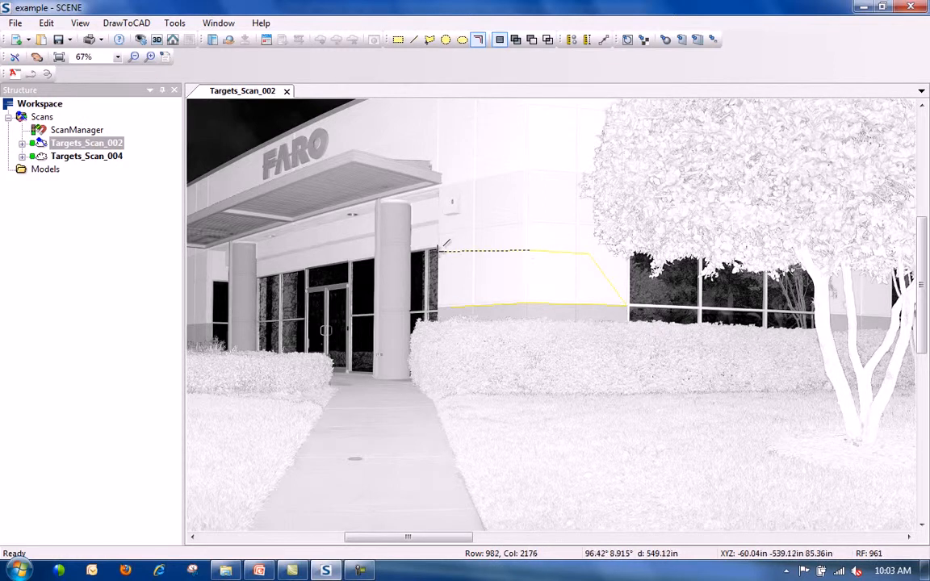
double_click(448, 295)
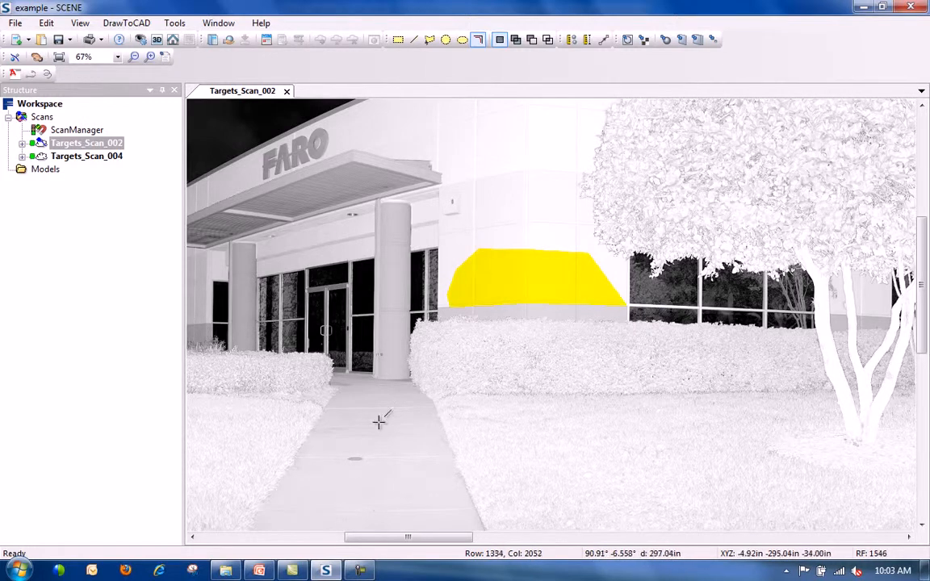
scroll(437, 399, down, 3)
scroll(433, 398, down, 1)
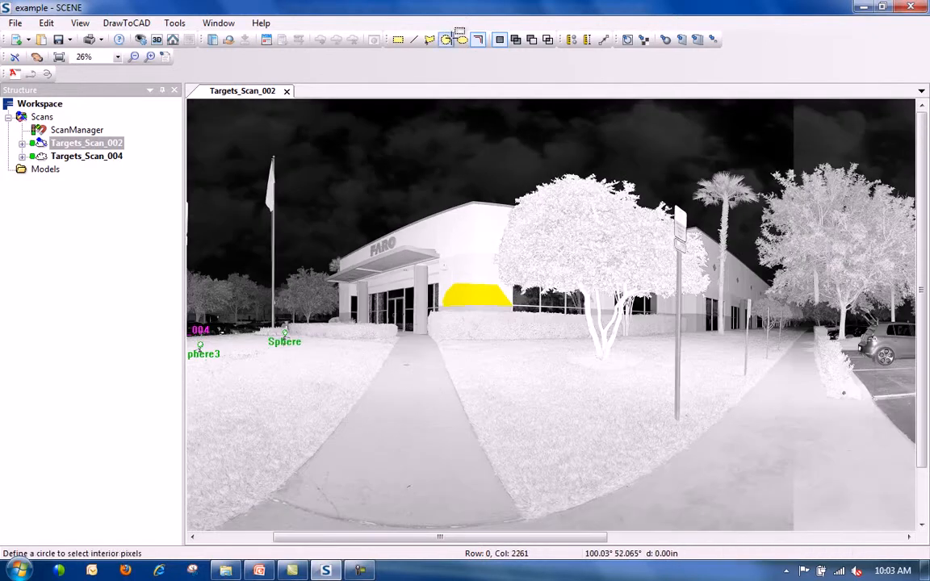
Draw a rectangle over the walkway, then replace it with a circle on the right lawn.
click(398, 39)
drag(338, 400, 492, 476)
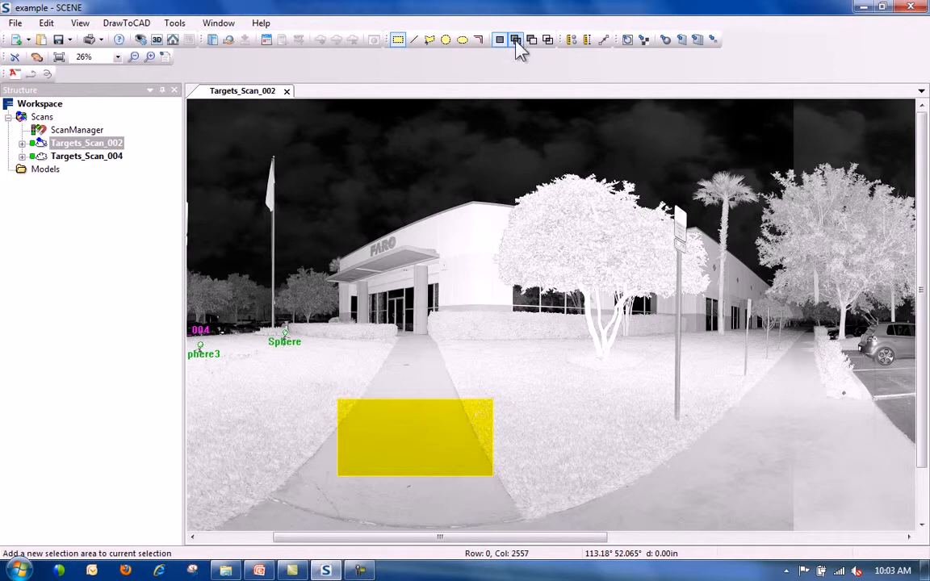
click(446, 39)
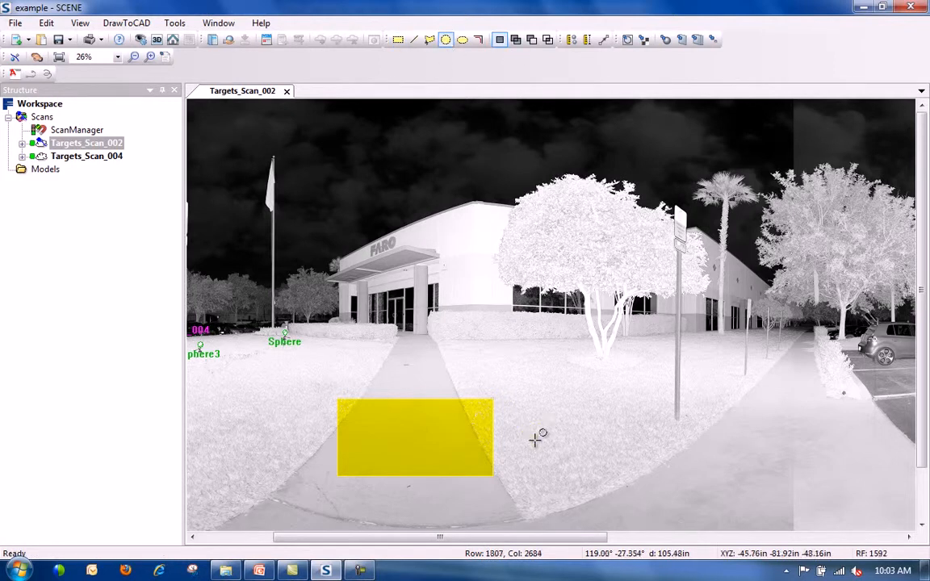
click(552, 421)
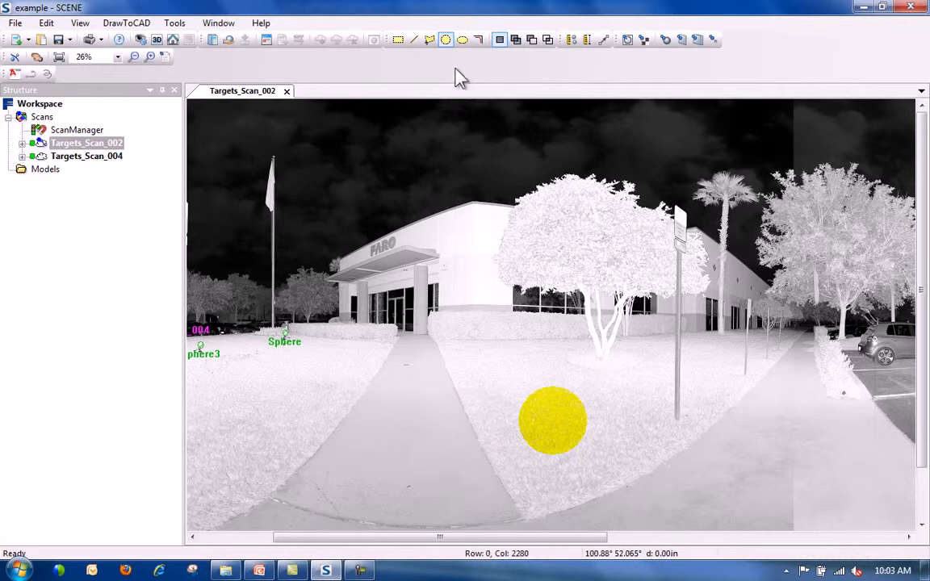
In add-to-selection mode, resize the circle and add one on the walkway.
click(516, 40)
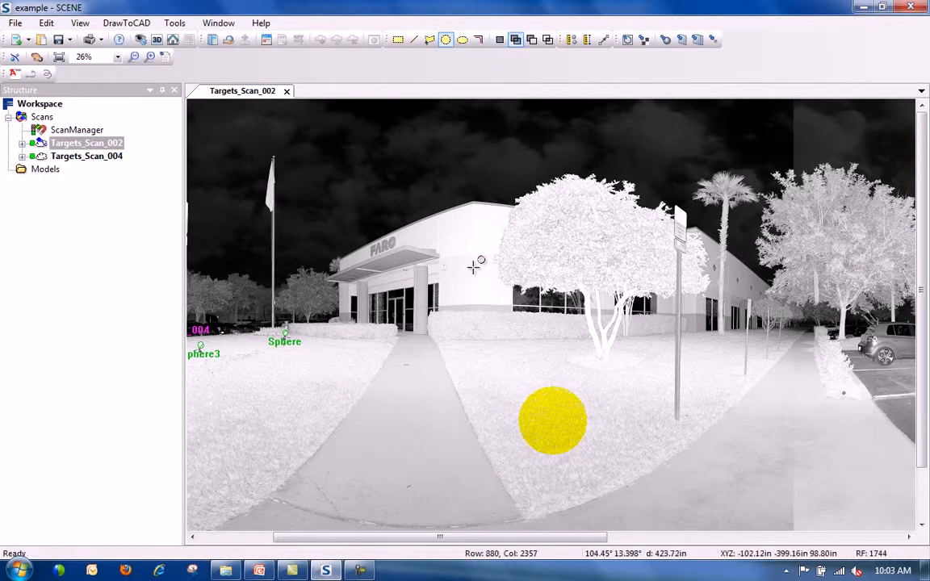
scroll(412, 386, up, 2)
scroll(413, 386, up, 4)
scroll(541, 360, down, 4)
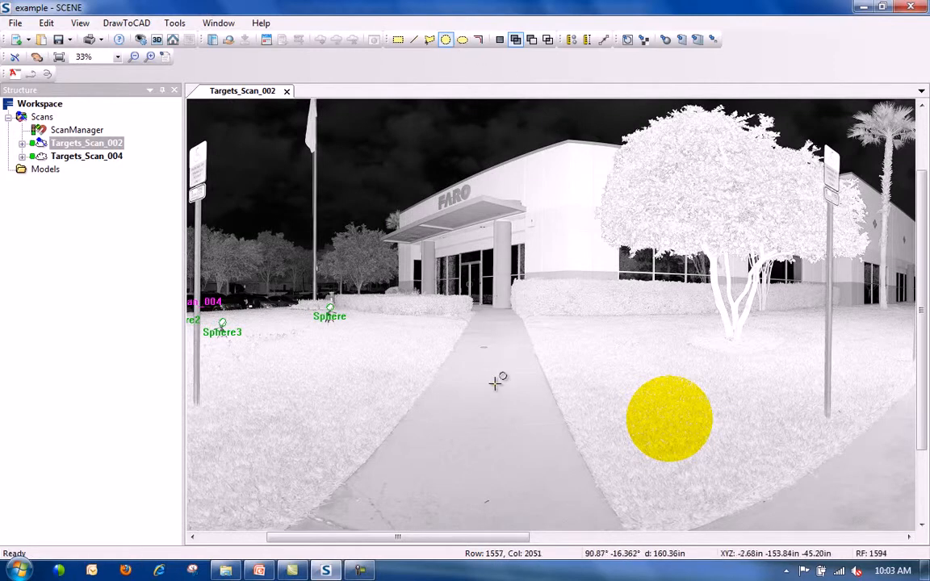
scroll(494, 385, up, 5)
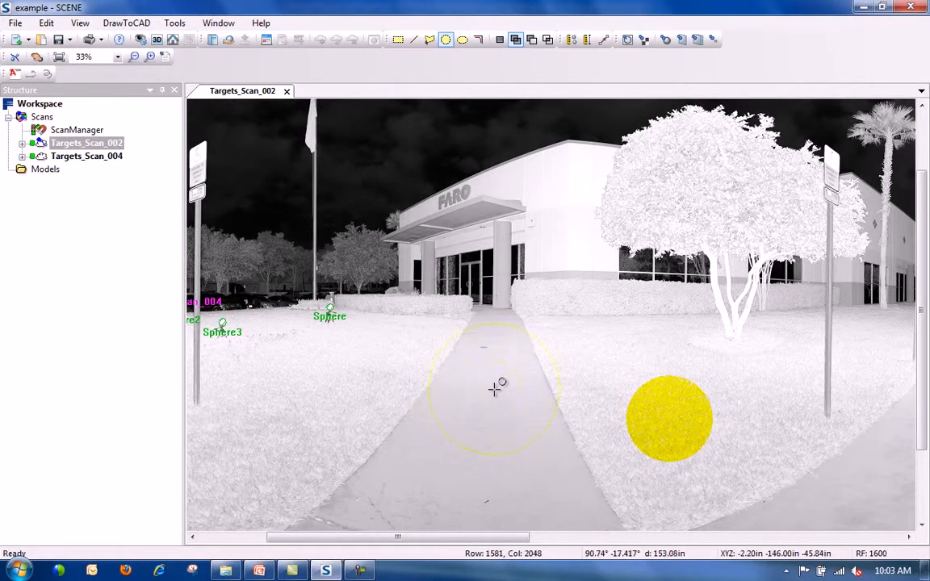
click(508, 406)
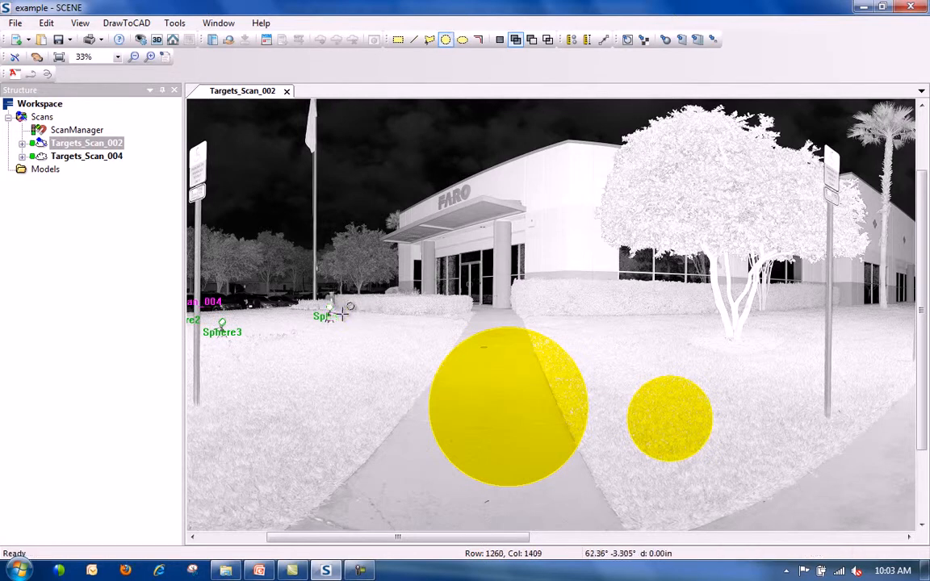
Add circles around the Sphere target and on the building front behind the tree.
scroll(337, 312, up, 4)
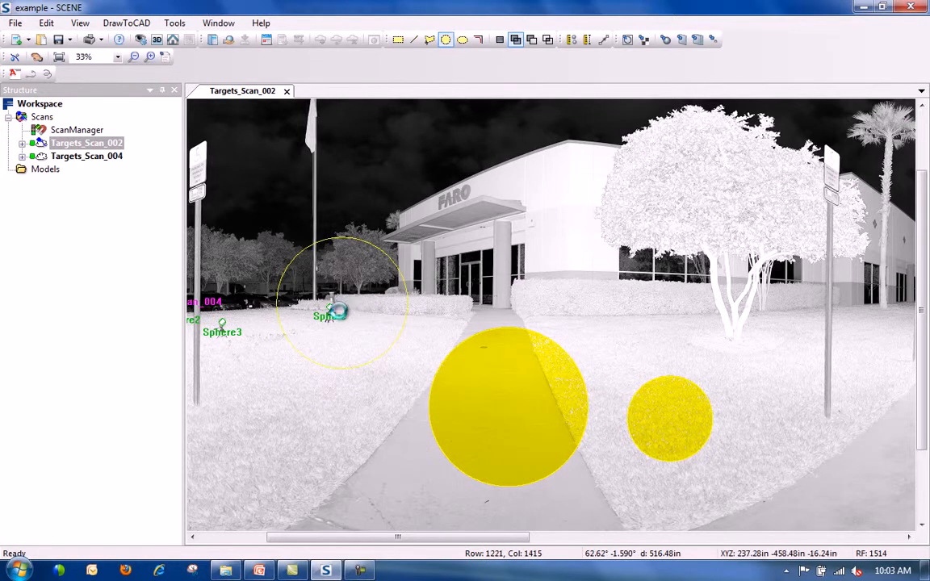
click(337, 312)
mouse_move(374, 570)
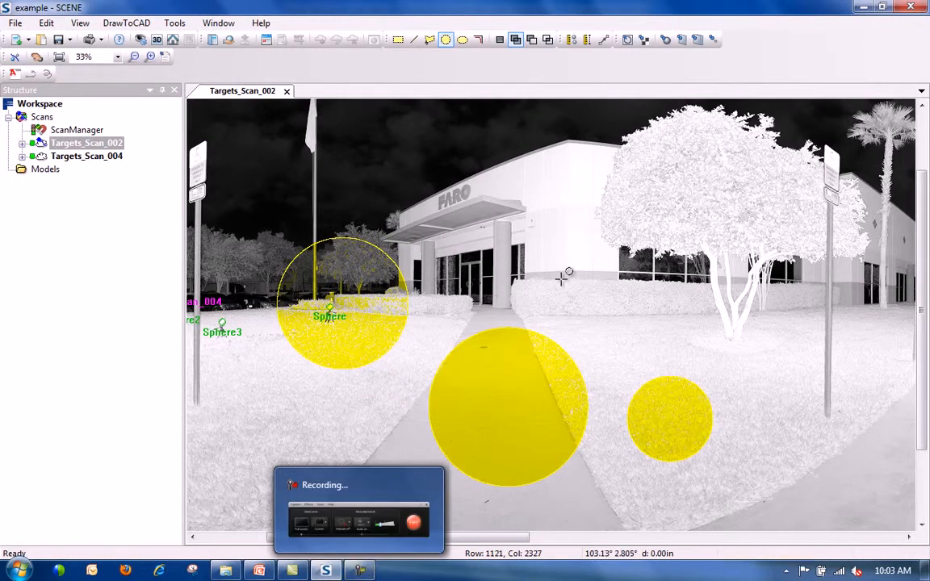
scroll(568, 272, up, 3)
scroll(577, 260, down, 4)
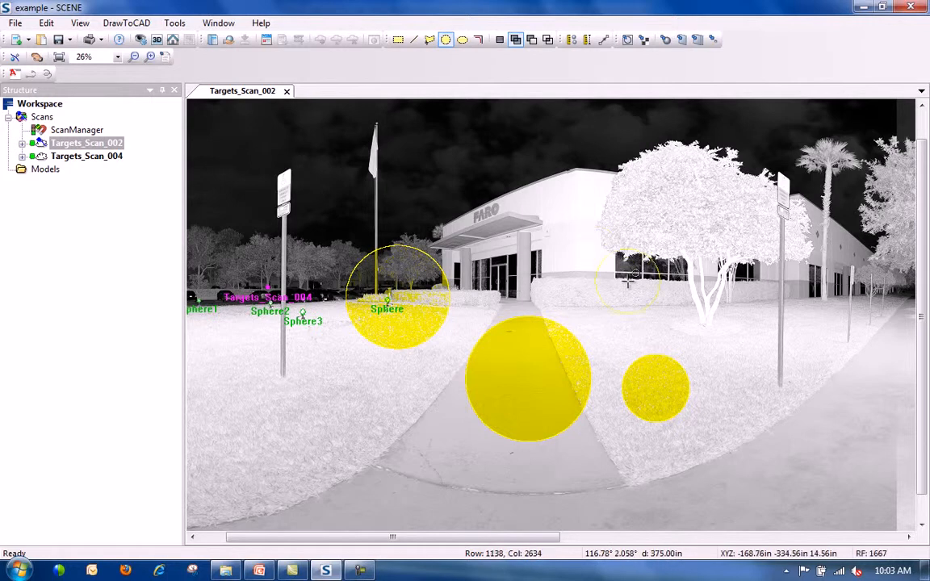
drag(607, 244, 650, 236)
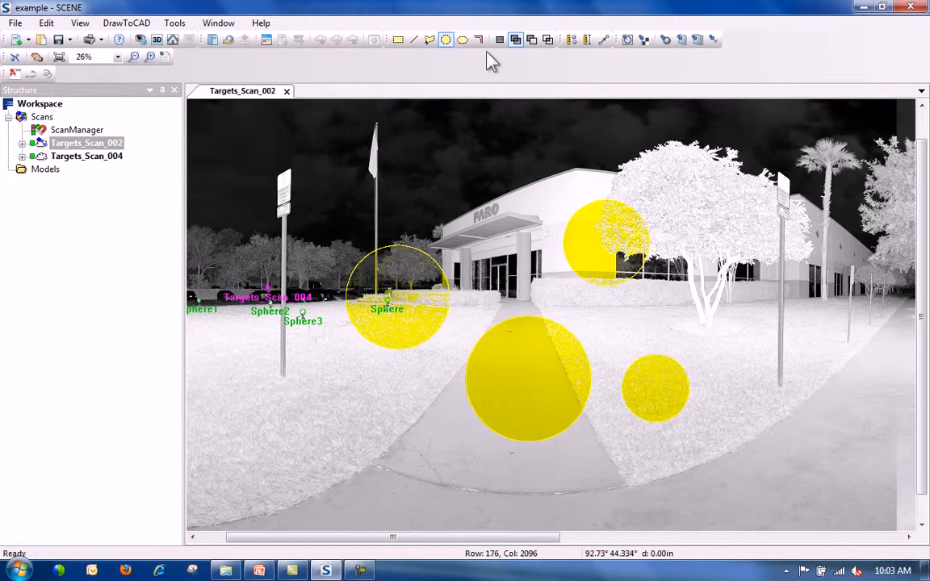
In Deselect mode, clear the circle around the Sphere target with a rectangle.
click(532, 42)
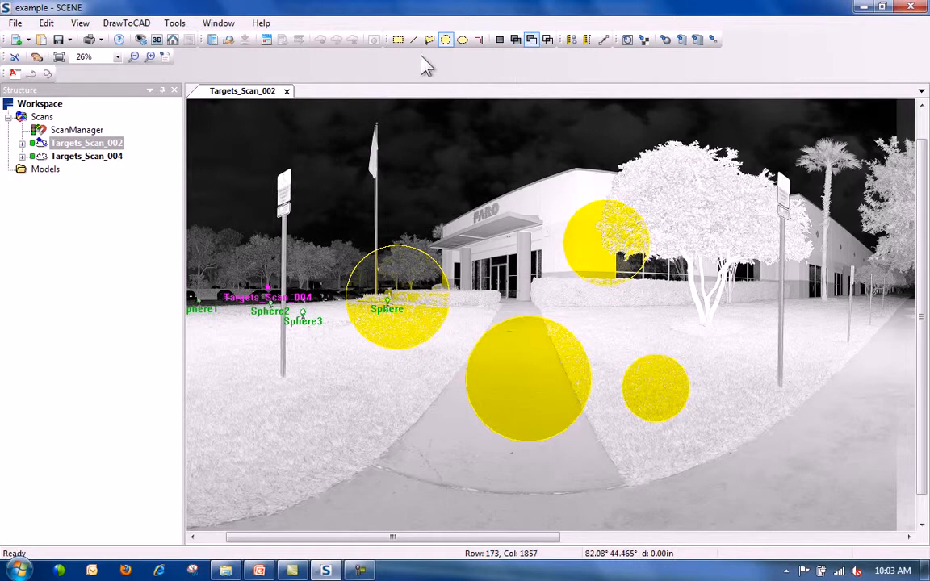
click(398, 40)
drag(310, 198, 458, 352)
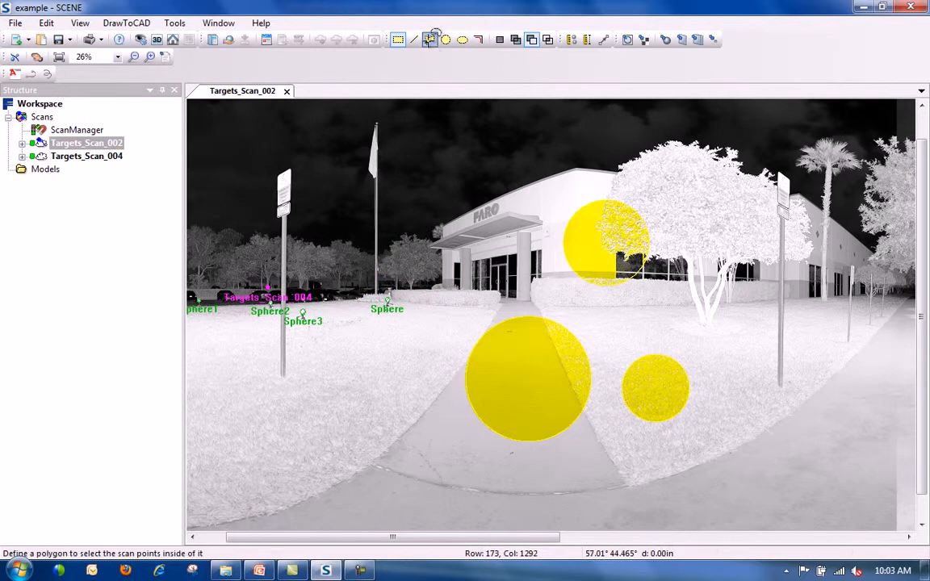
Cut polygon wedges out of the building-front, right-lawn and walkway circles.
click(429, 41)
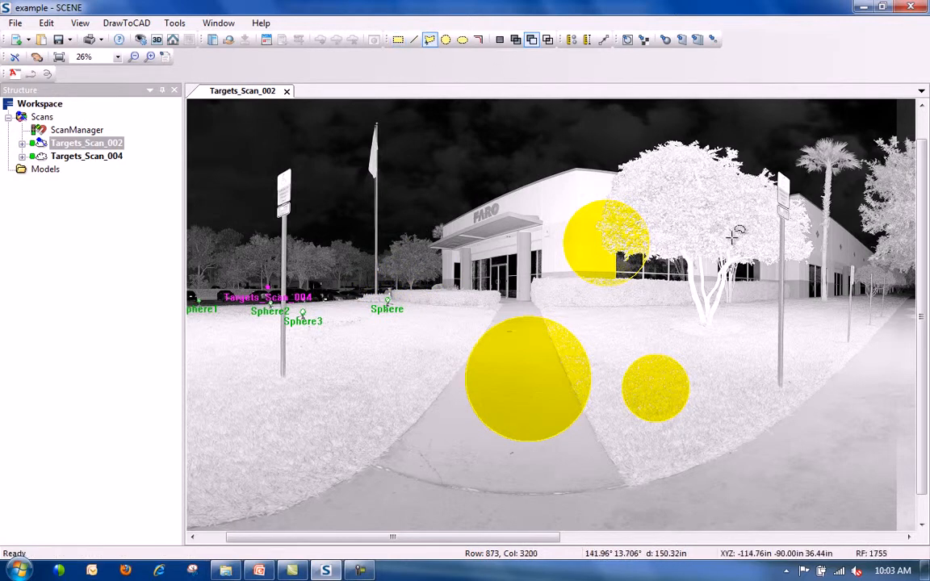
click(606, 239)
click(692, 285)
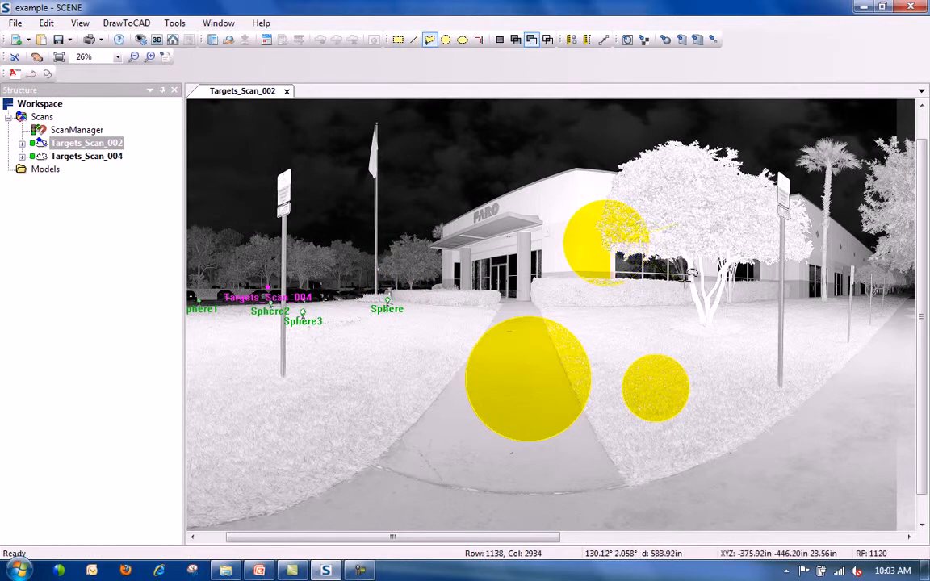
double_click(681, 228)
click(721, 370)
click(659, 386)
click(716, 419)
double_click(723, 391)
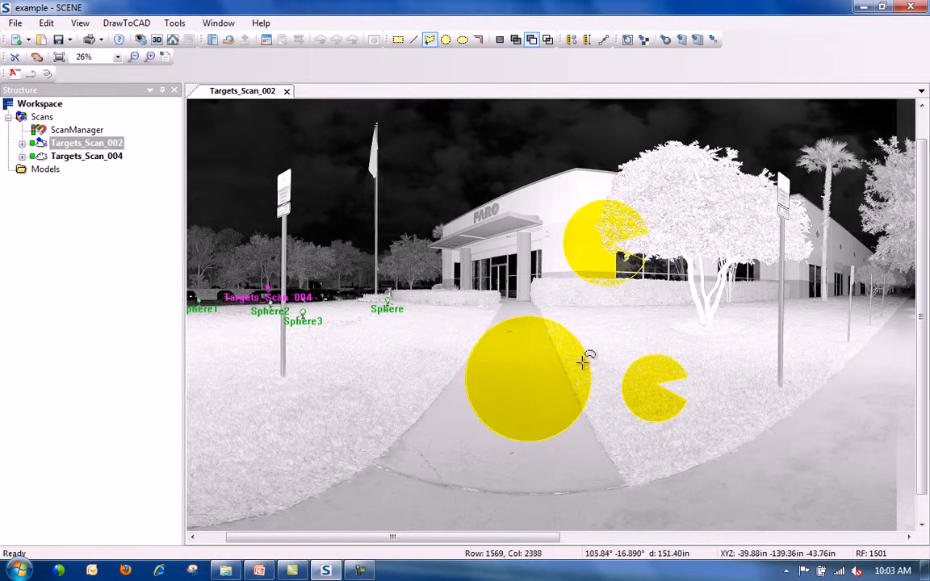
click(604, 402)
double_click(603, 357)
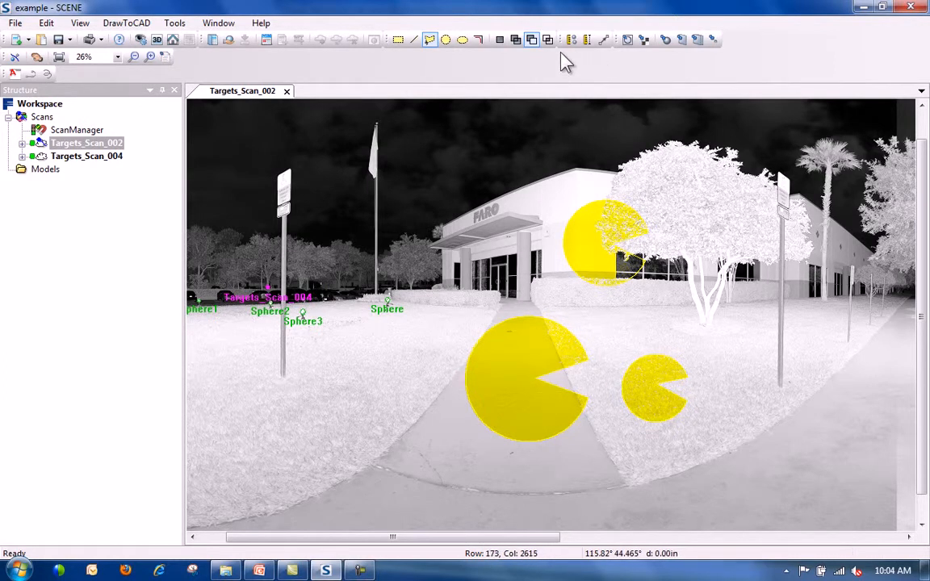
In Intersect with Selection mode, drag rectangles over the entrance and walkway to trim the selection.
click(548, 39)
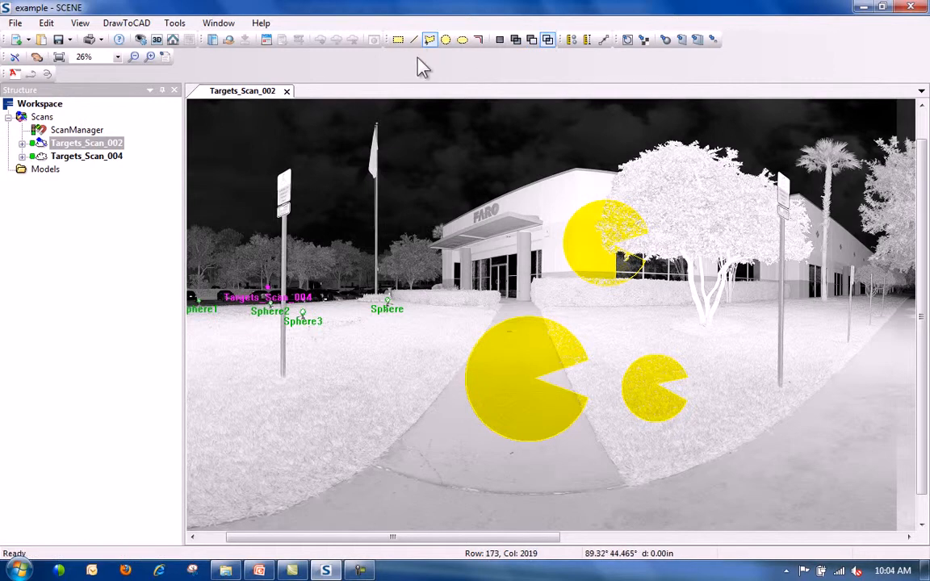
drag(440, 257, 555, 498)
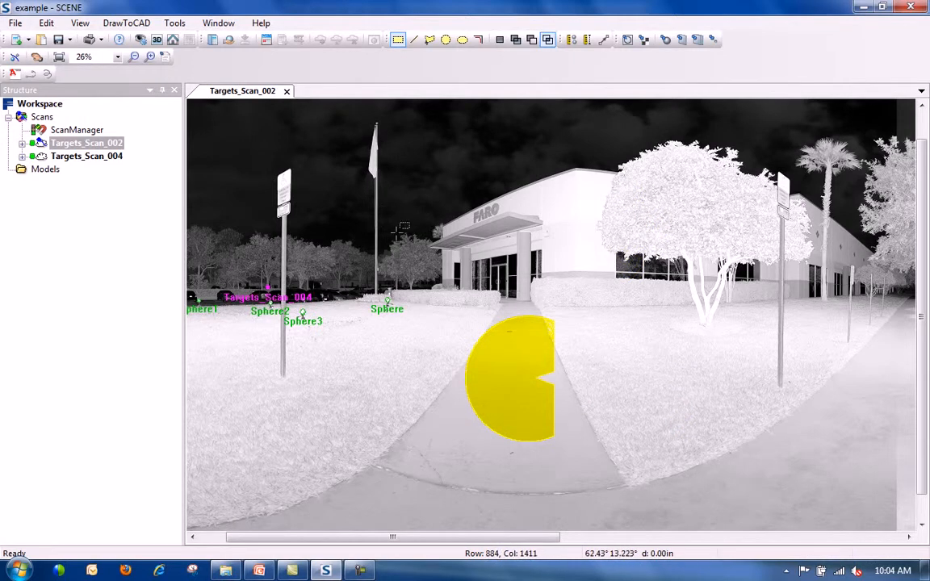
drag(540, 264, 650, 308)
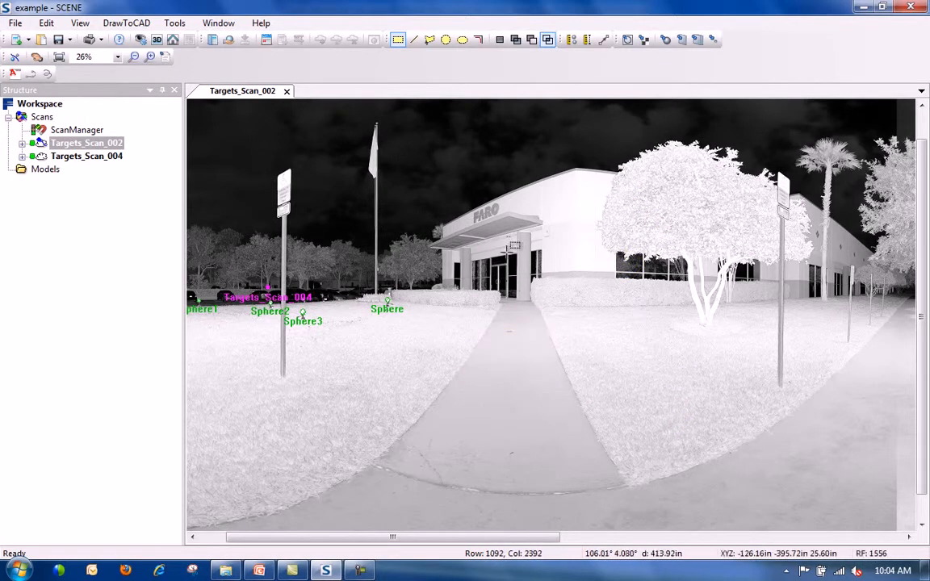
drag(388, 214, 619, 373)
drag(799, 477, 498, 276)
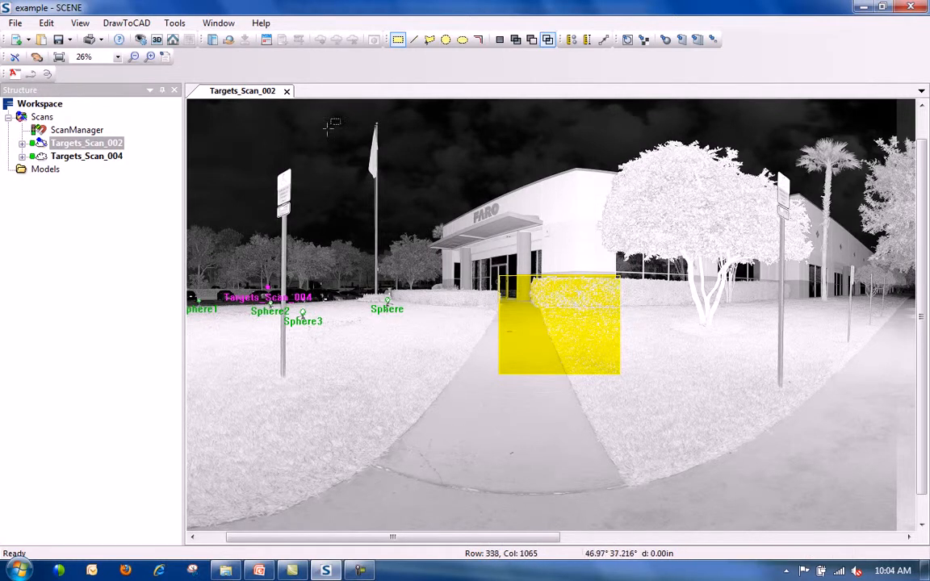
Close Targets_Scan_002, open Targets_Scan_004 in 3D from the Structure tree, and look toward the lawn.
click(286, 91)
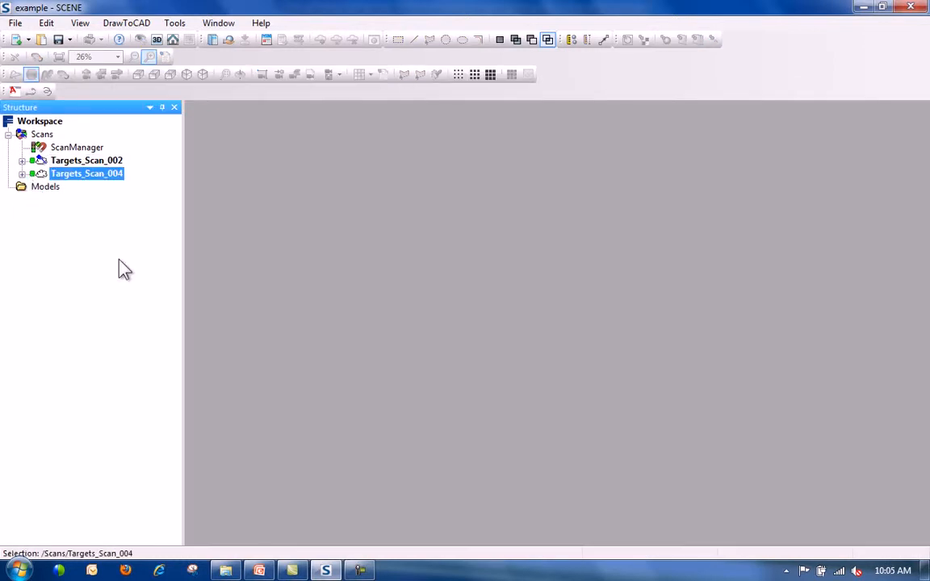
double_click(81, 175)
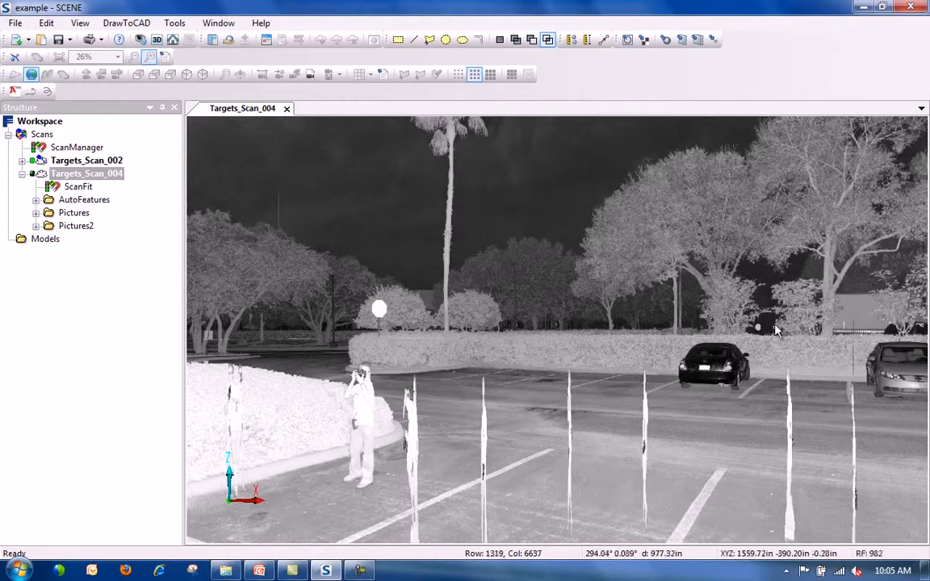
double_click(798, 340)
drag(721, 310, 509, 210)
drag(391, 271, 451, 362)
Tilt down to the lawn and targets, zoom in and out, then rotate toward the entrance hedges.
drag(450, 437, 465, 339)
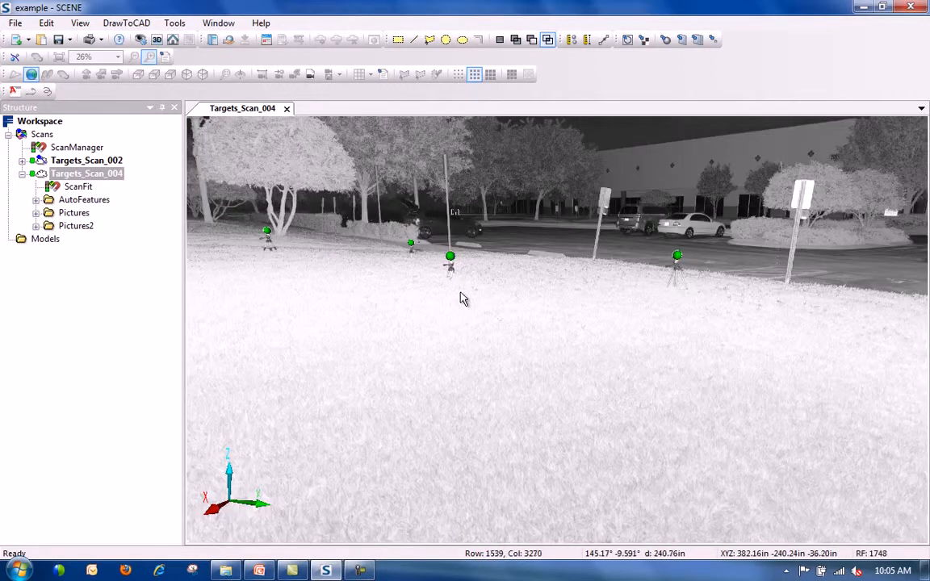
scroll(461, 298, up, 5)
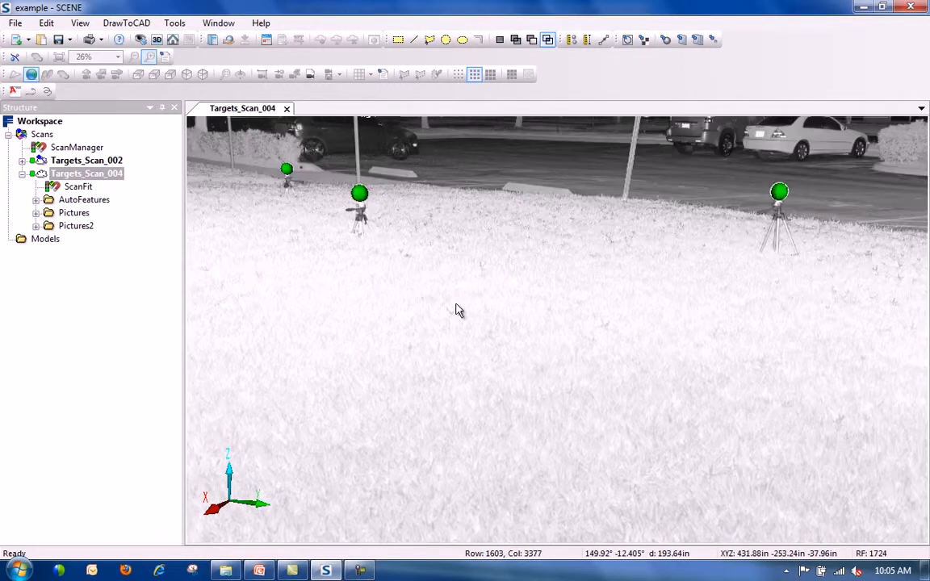
scroll(457, 311, down, 8)
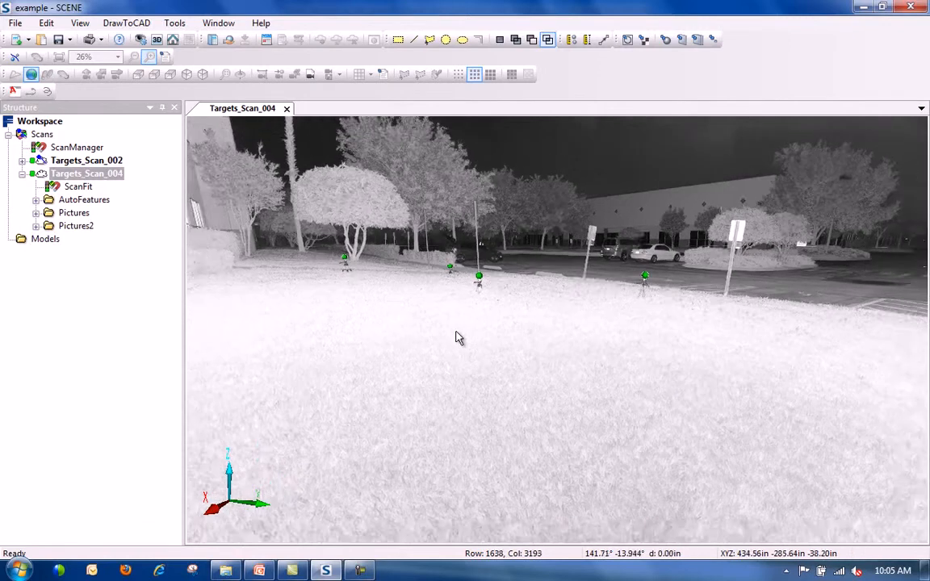
scroll(457, 339, down, 2)
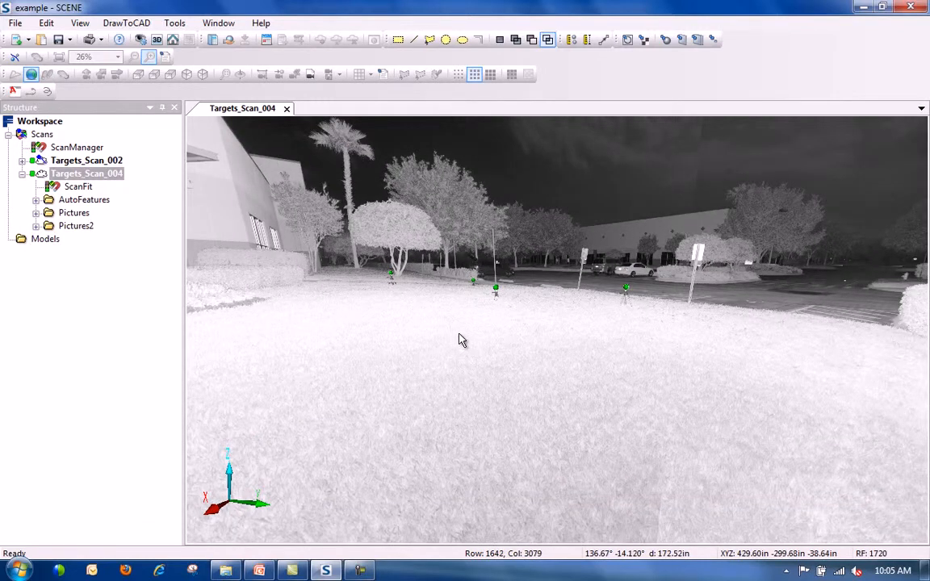
scroll(458, 339, down, 6)
scroll(458, 339, down, 4)
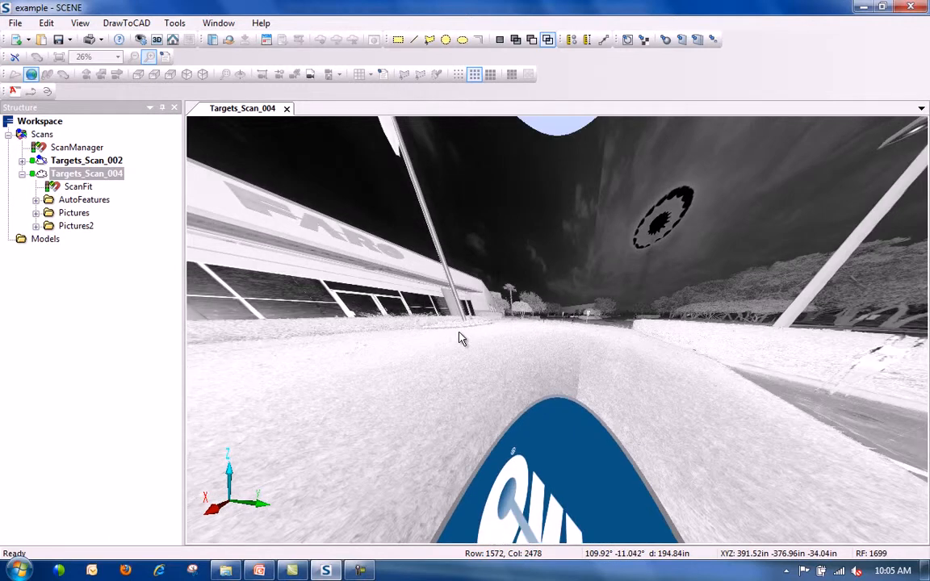
scroll(446, 321, up, 6)
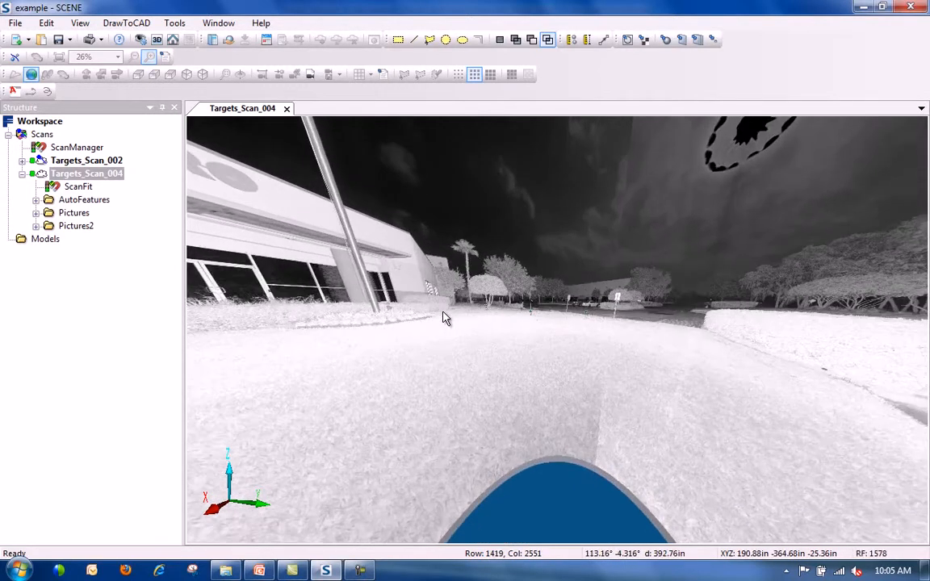
scroll(447, 321, up, 8)
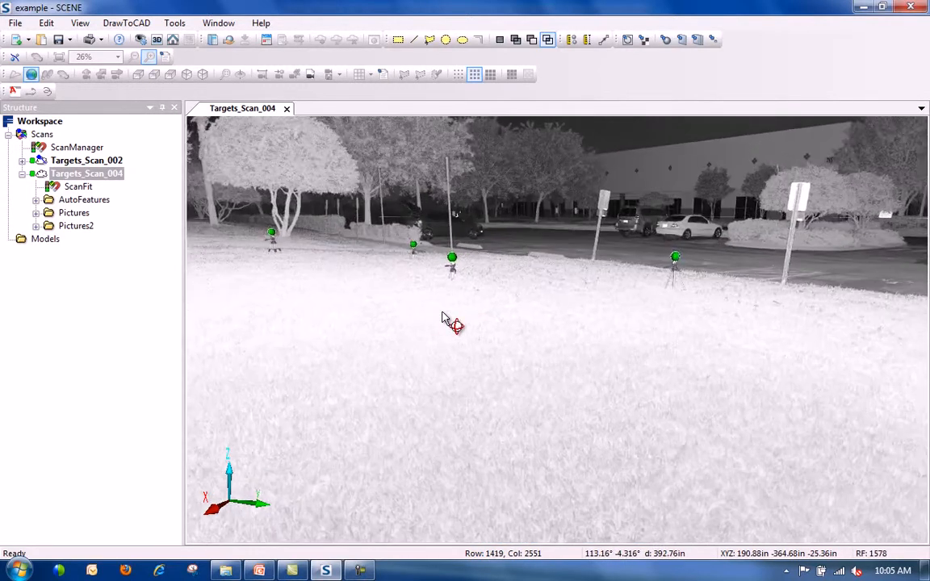
drag(203, 199, 489, 284)
drag(666, 317, 539, 355)
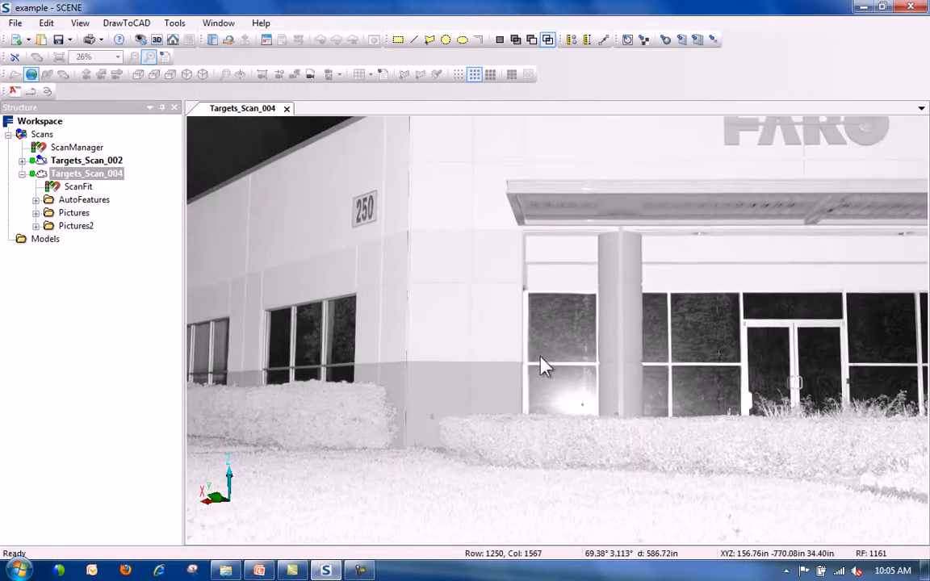
drag(577, 307, 525, 316)
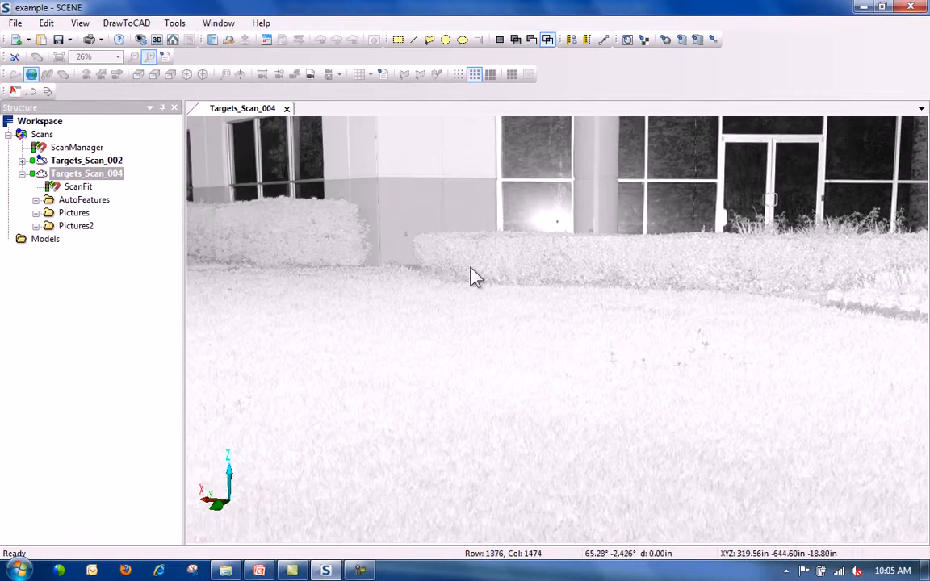
Select a circle of lawn points, then a fresh rectangle over the entrance hedge.
click(445, 39)
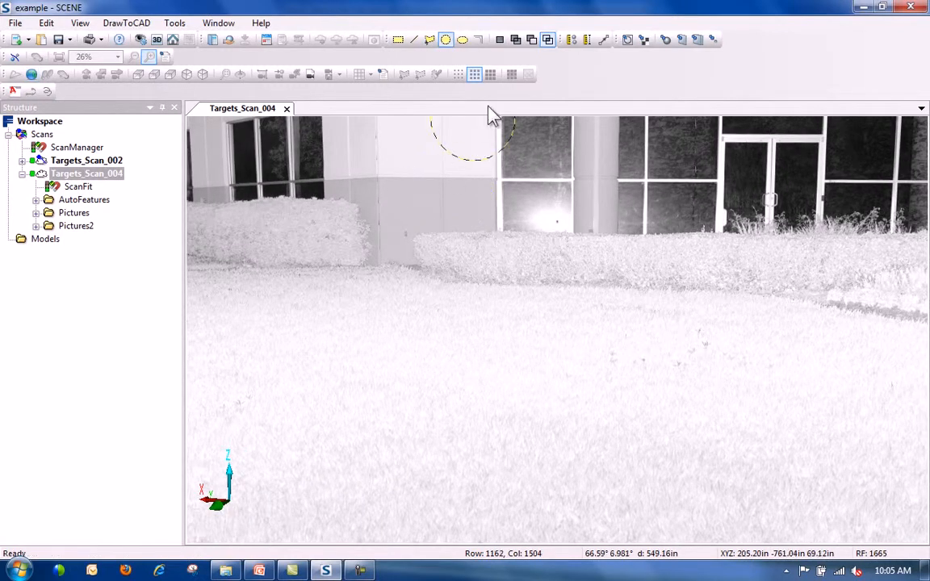
click(499, 40)
click(428, 375)
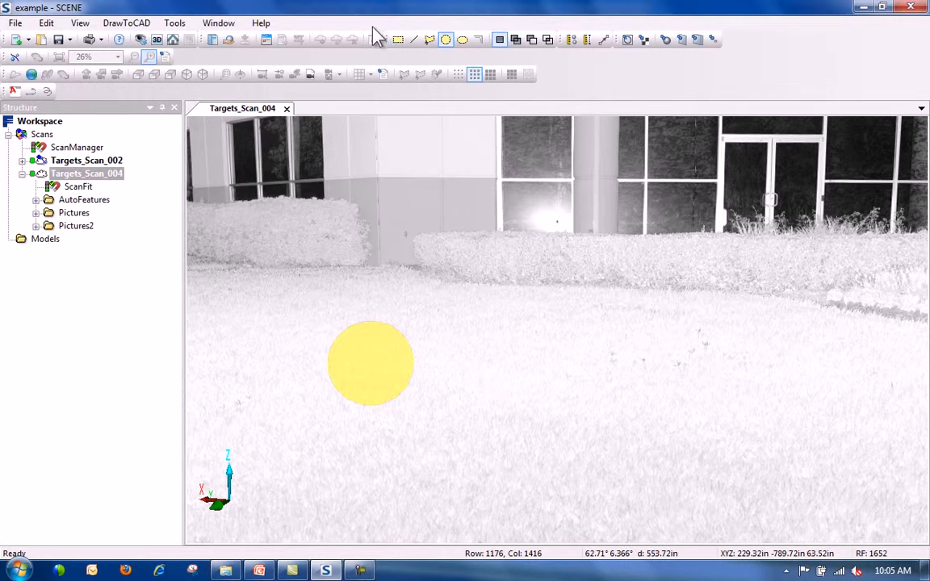
click(398, 39)
drag(501, 180, 768, 374)
In Add mode, draw a six-corner polygon selection over the lawn.
click(515, 39)
click(429, 40)
click(413, 303)
click(409, 418)
click(316, 478)
click(250, 396)
click(257, 292)
double_click(279, 263)
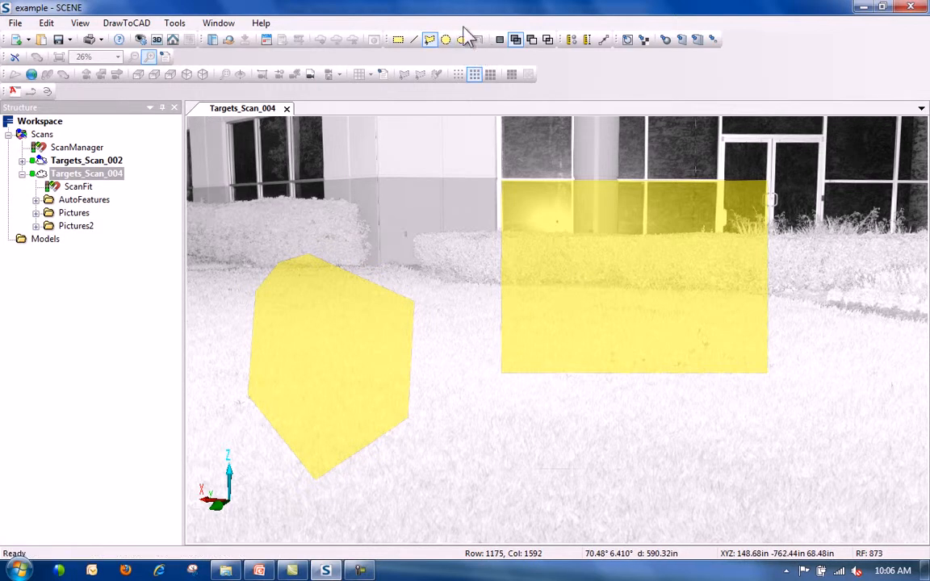
click(428, 38)
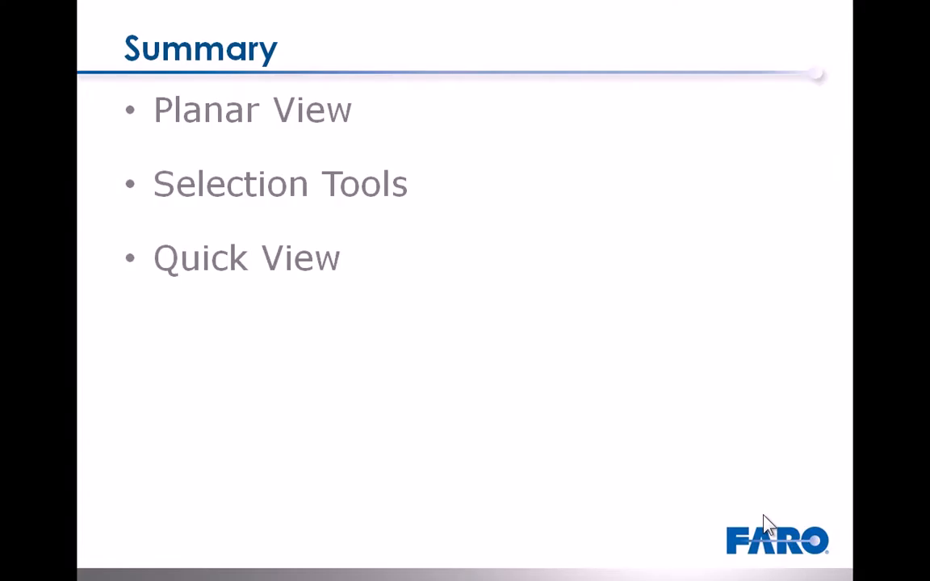